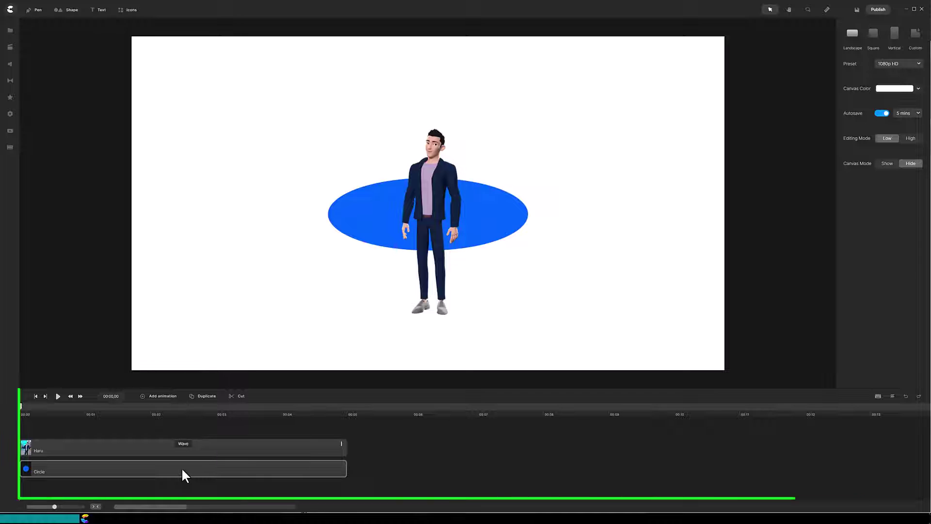
Step: Move the Circle layer above Haru, then place Wooden Office 4 as background and select its Office track
left_click(182, 467)
left_click_drag(181, 467, 162, 486)
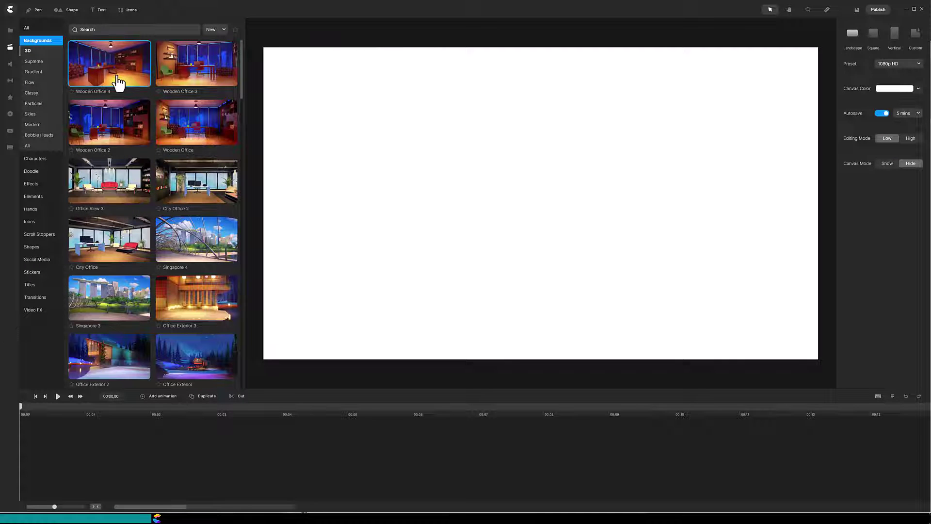
left_click_drag(118, 77, 428, 156)
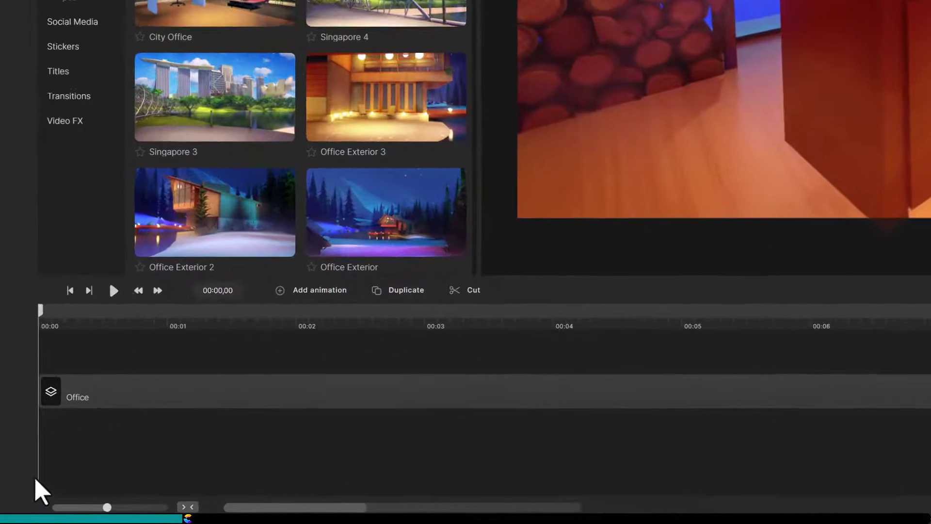
left_click(83, 402)
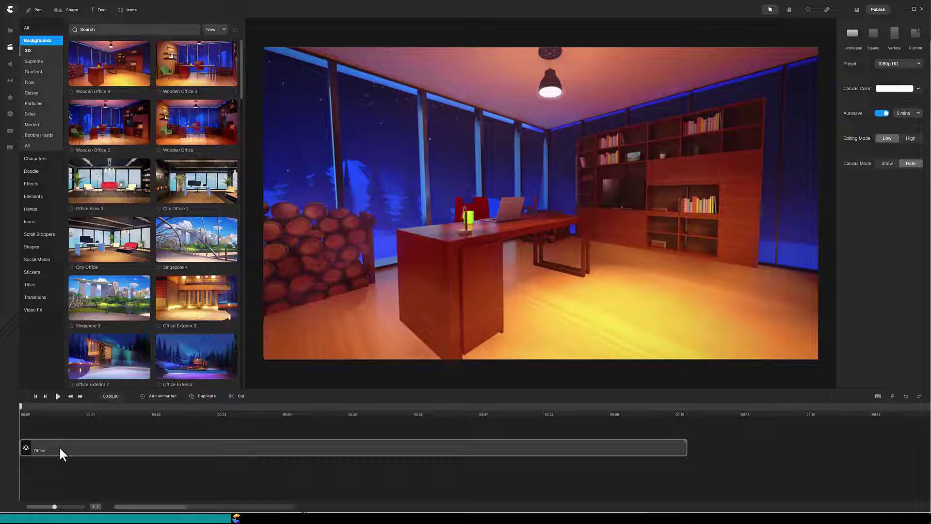
left_click(60, 448)
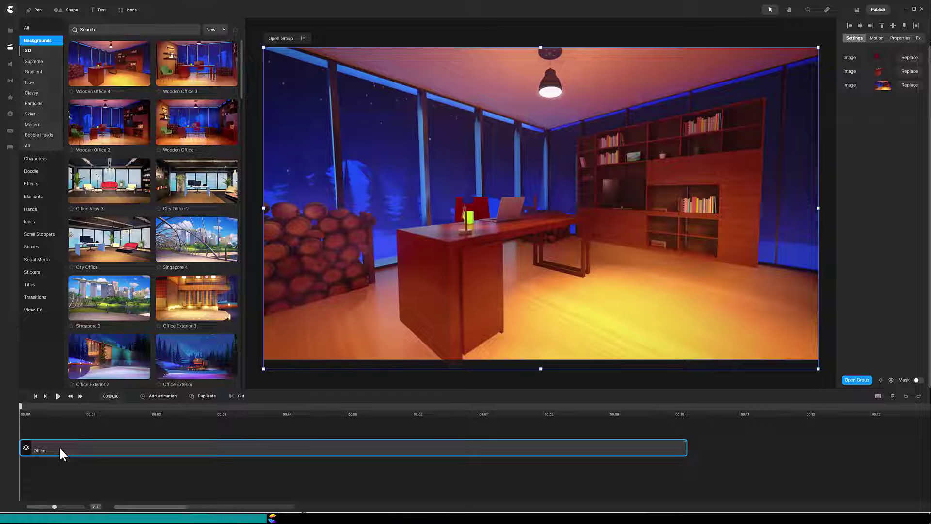
Step: Inside the Office scene group, shift the desk further right, then return to the main timeline
left_click(856, 381)
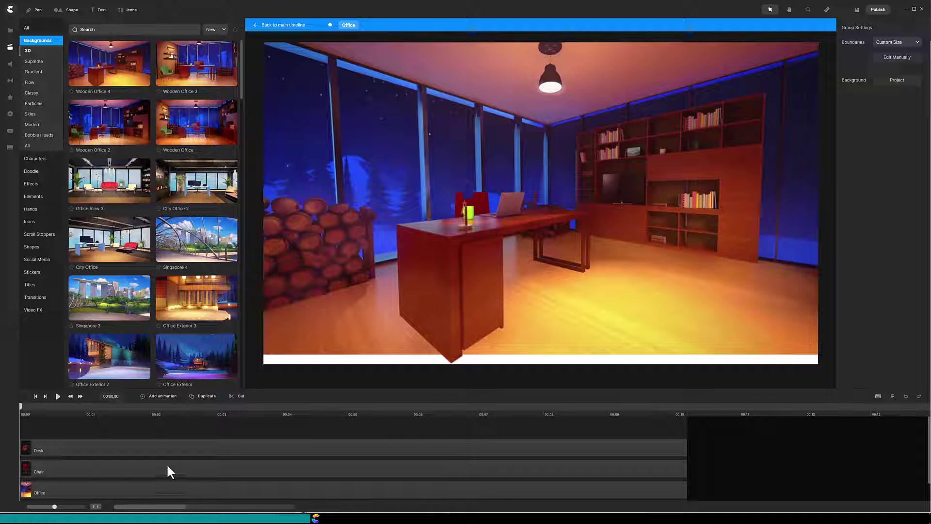
left_click(135, 448)
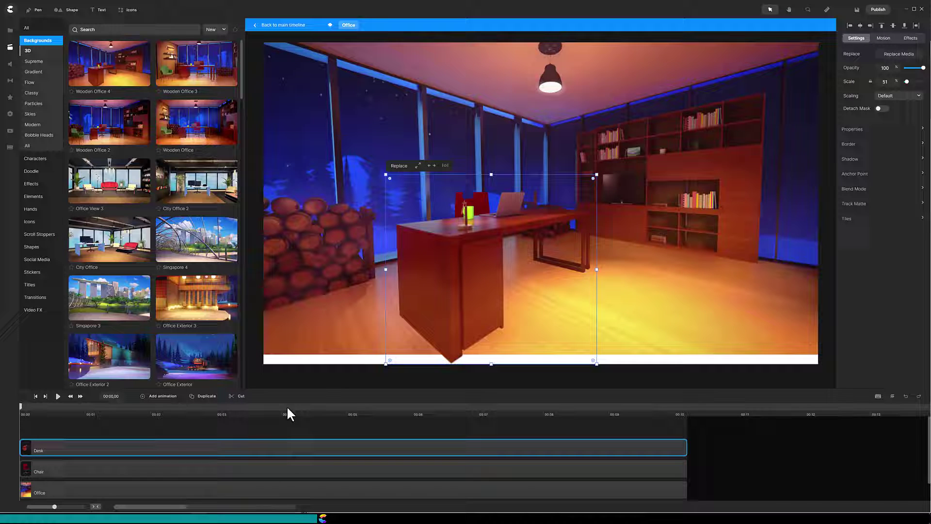
left_click_drag(453, 295, 497, 284)
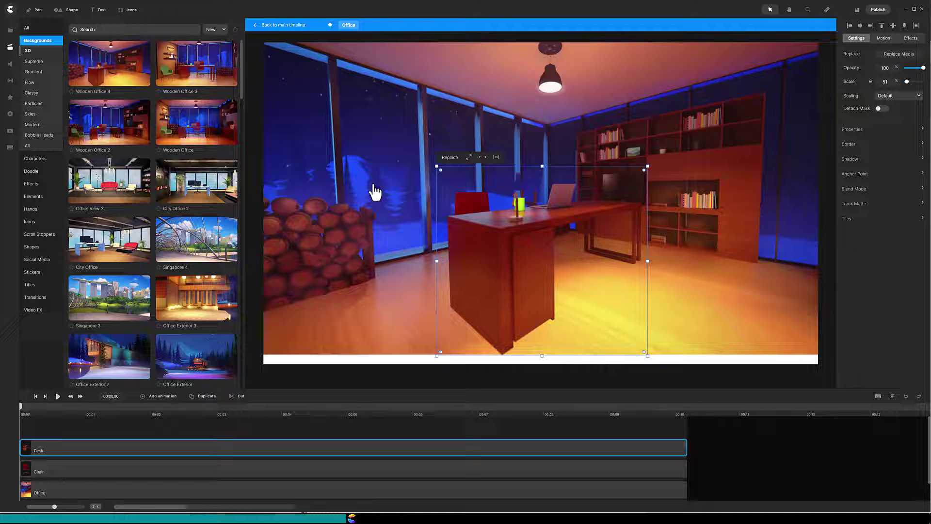
left_click(275, 27)
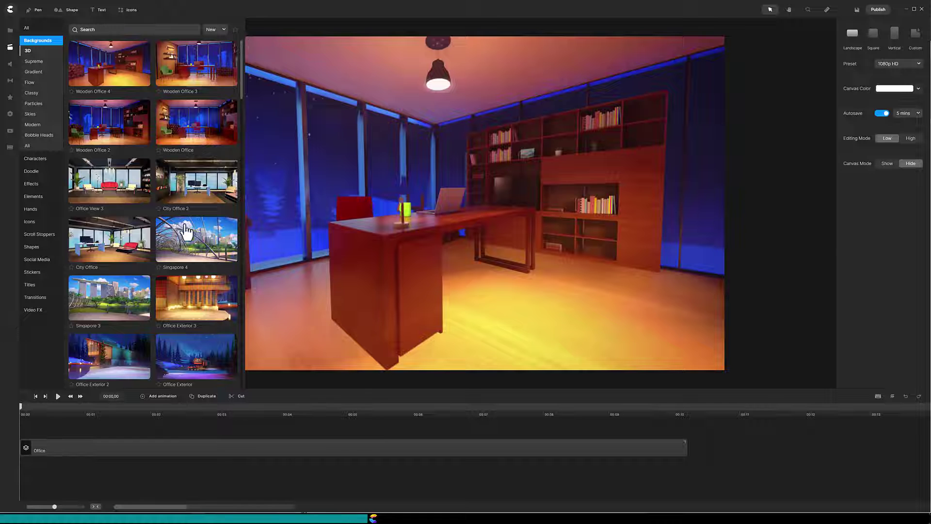
Step: Delete the Office and Singapore 4 image layers and make Office View 3 the sole background
left_click_drag(183, 248, 422, 213)
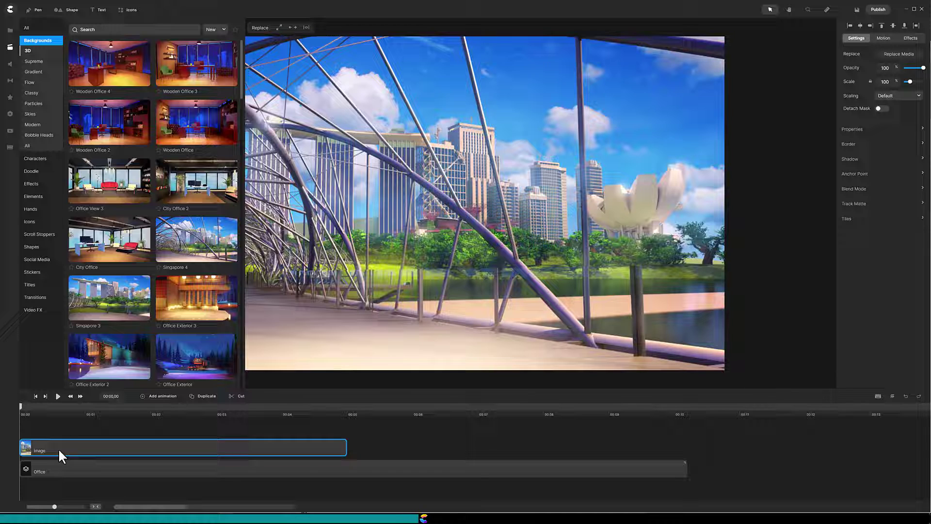
left_click_drag(74, 429, 121, 475)
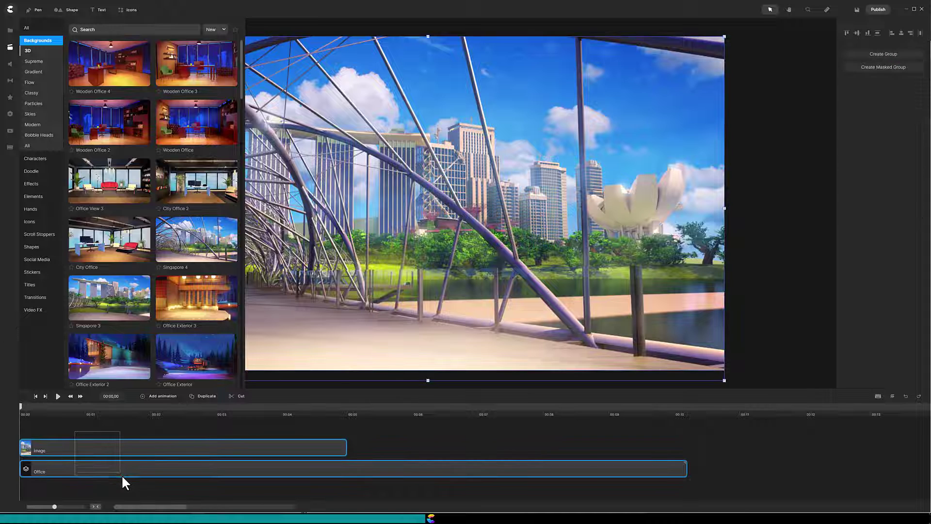
key("Delete")
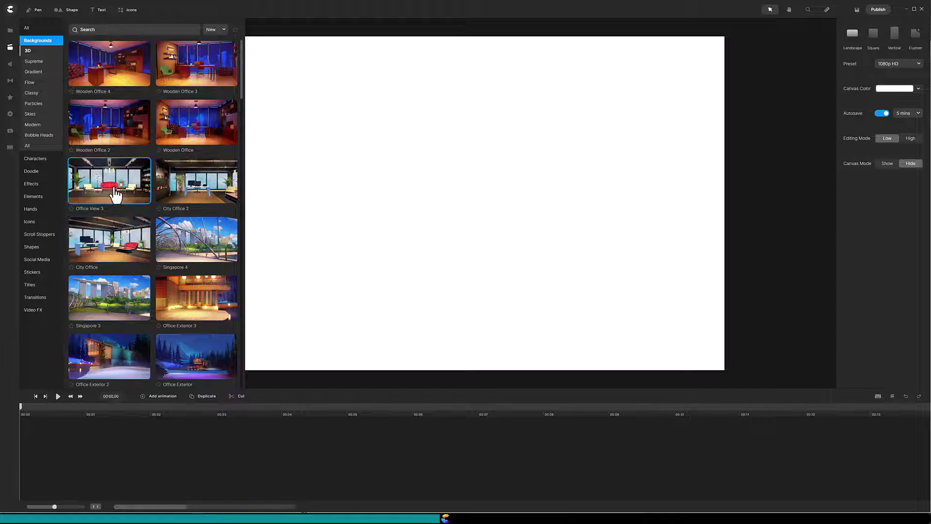
left_click_drag(116, 195, 391, 193)
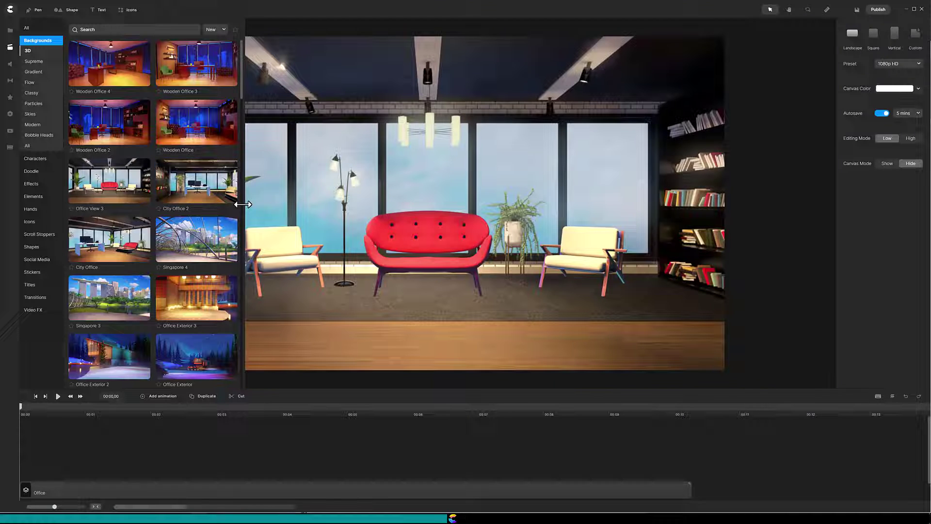
left_click_drag(243, 204, 153, 204)
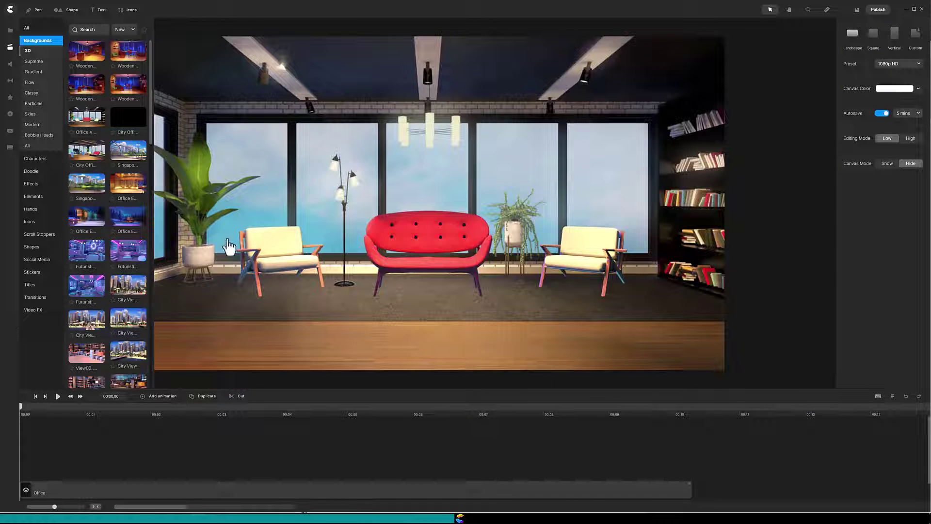
Step: Search the characters for 'grand' and place Grand Ma in front of the red sofa
left_click(36, 159)
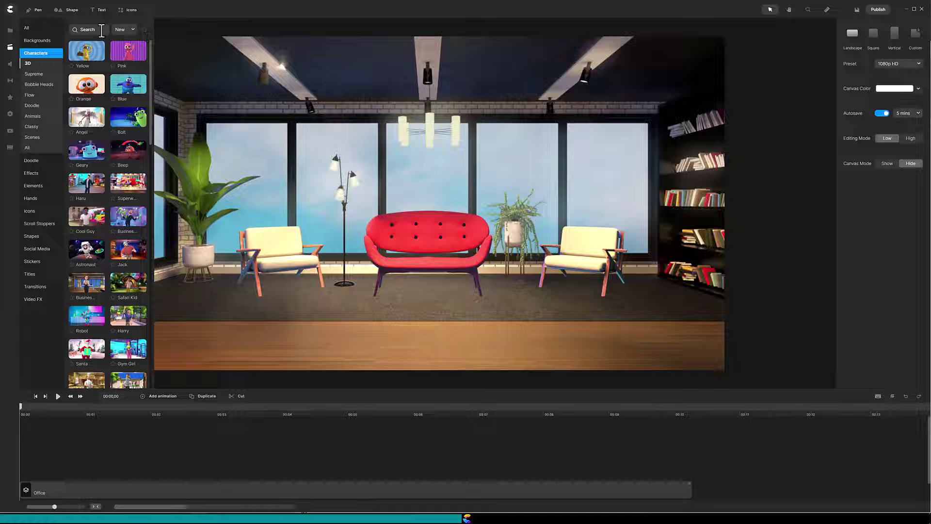
left_click(102, 30)
type("grand")
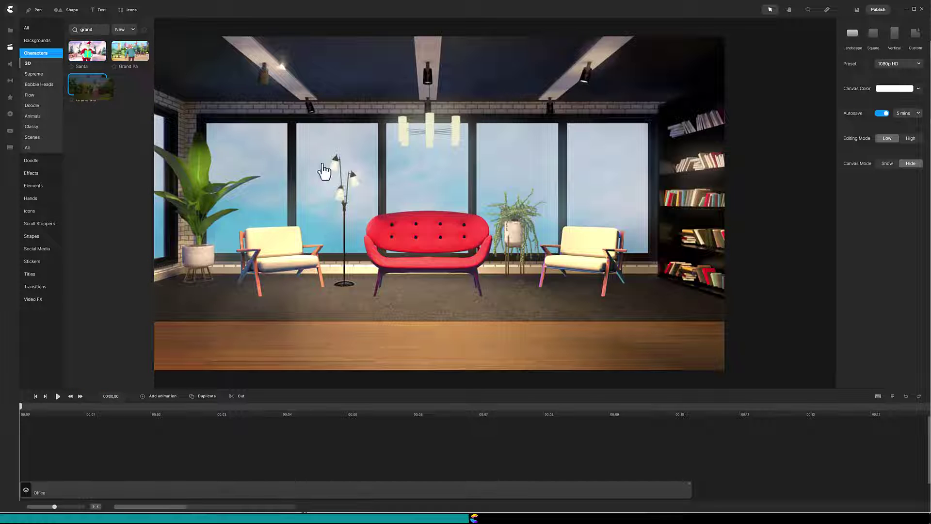
left_click_drag(324, 171, 392, 199)
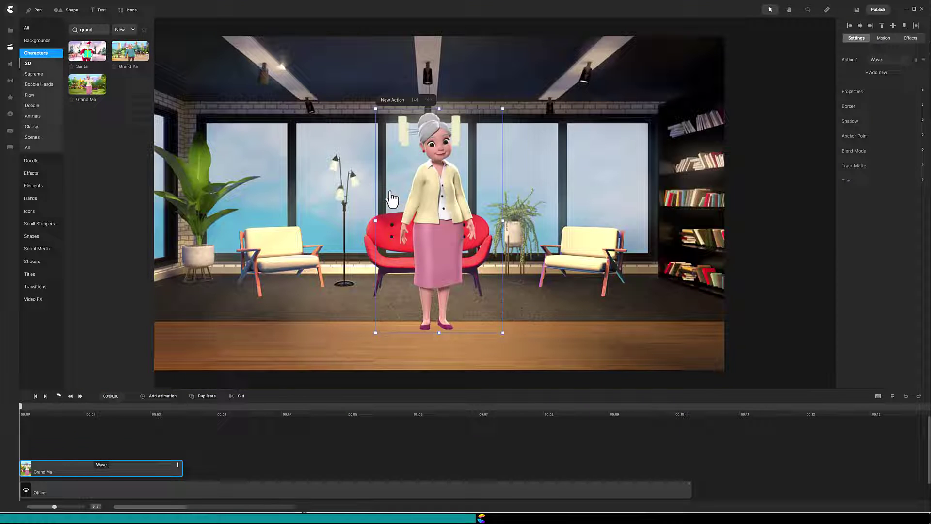
Step: Give Grand Ma the Talking Variation action, shrink her, and raise her up to the sofa
left_click(877, 61)
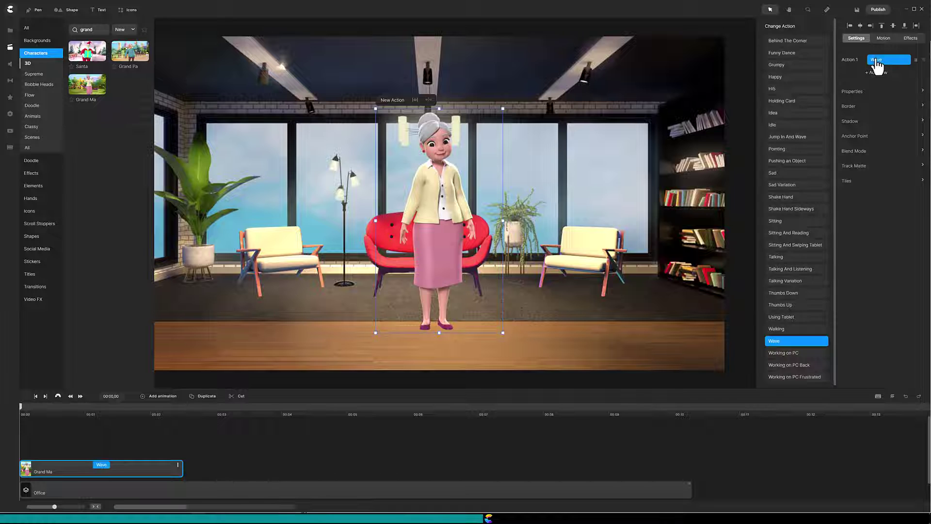
left_click(785, 283)
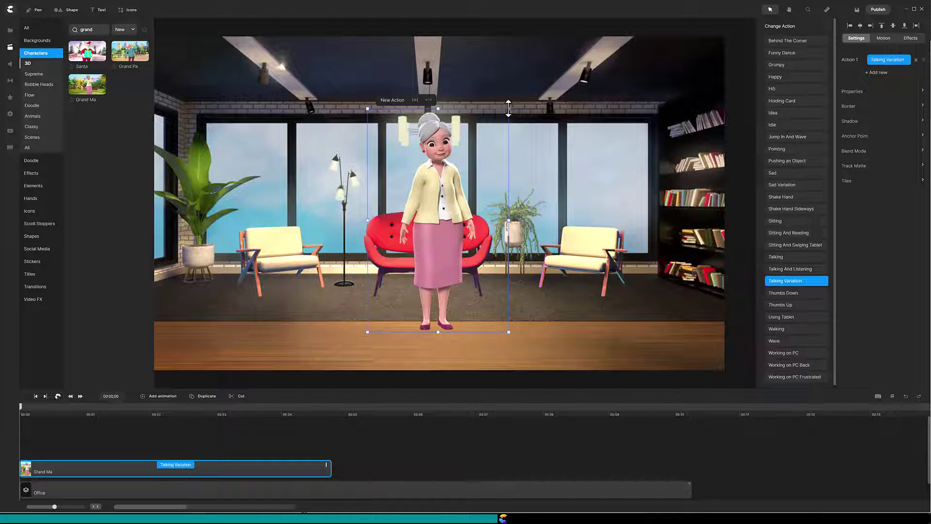
left_click_drag(508, 108, 445, 162)
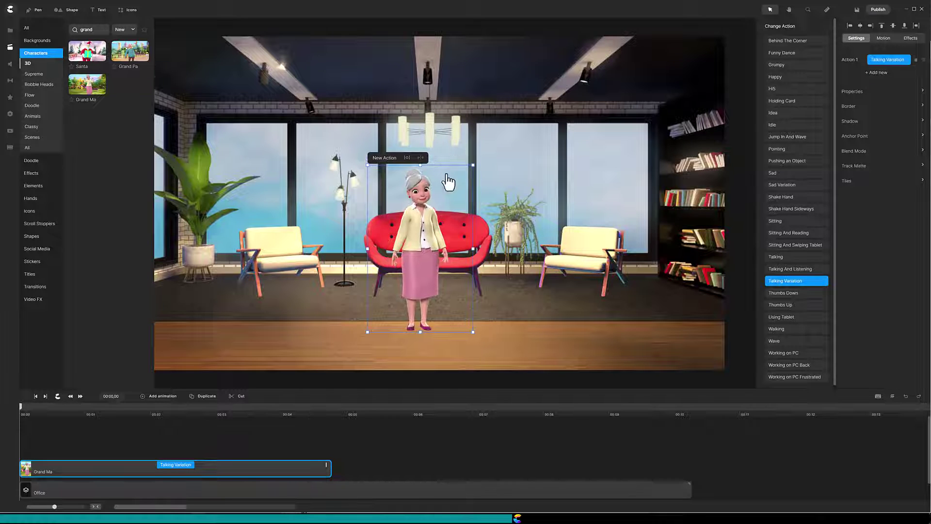
left_click_drag(418, 224, 416, 188)
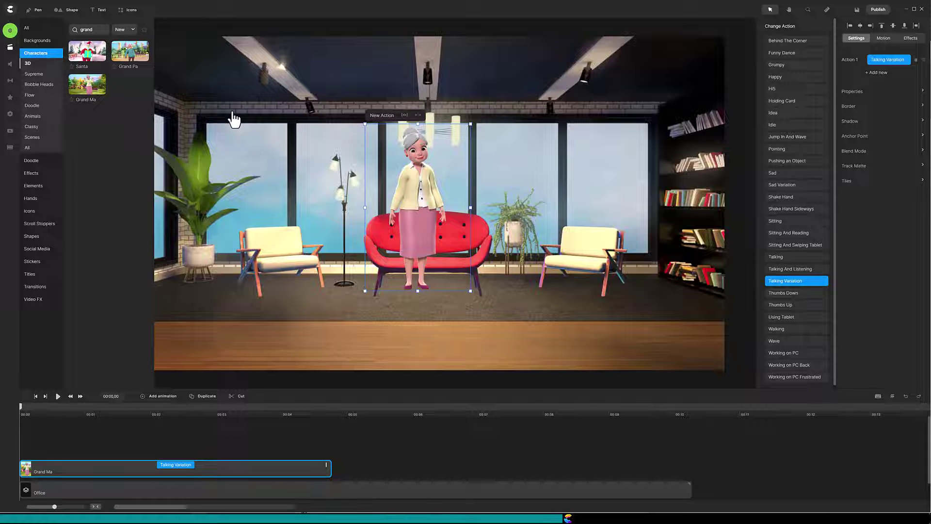
left_click(10, 31)
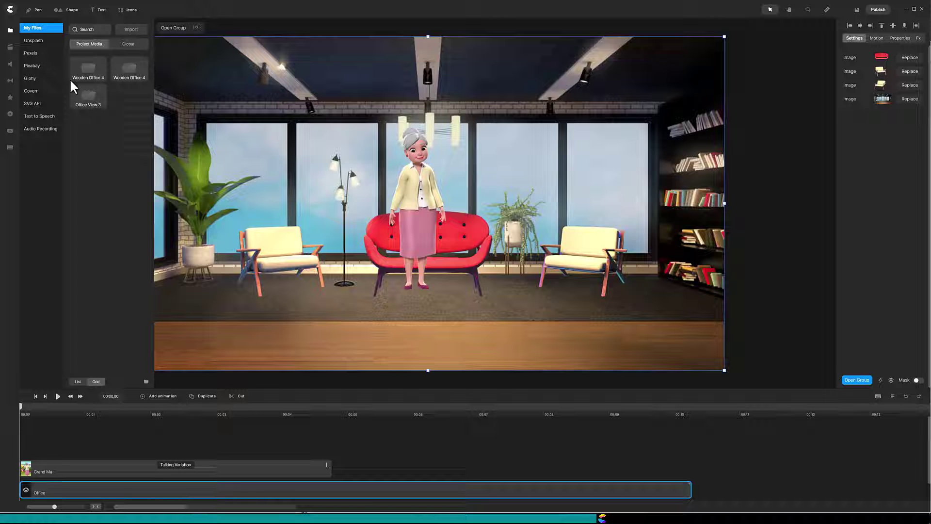
Step: Add the red sofa image from the Office View 3 folder, scale it to 54, and centre it over the scene's sofa
double_click(92, 97)
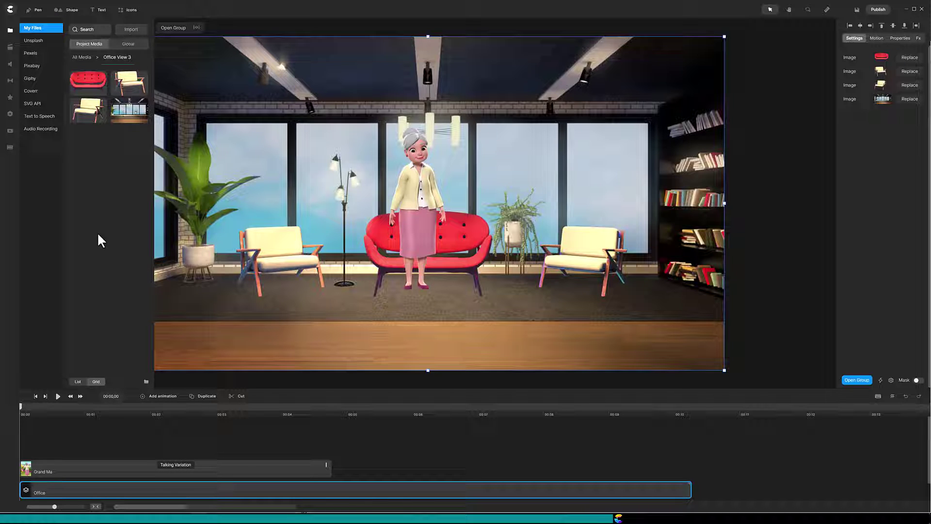
left_click_drag(88, 82, 377, 177)
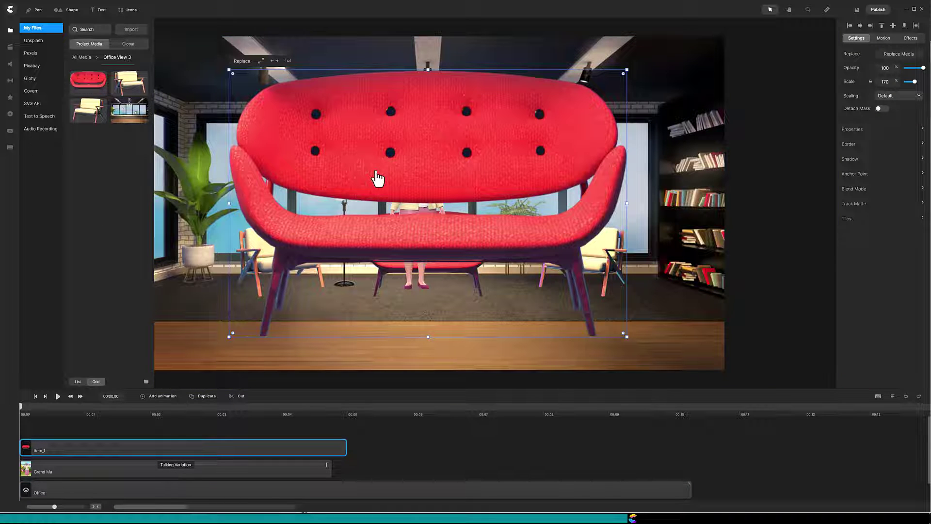
left_click_drag(228, 69, 407, 230)
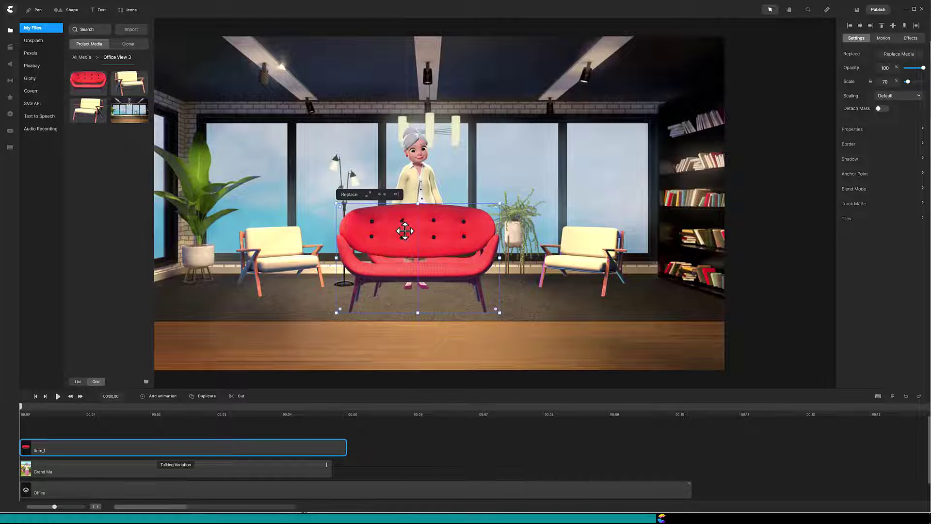
left_click_drag(359, 299, 374, 290)
left_click_drag(415, 239, 410, 244)
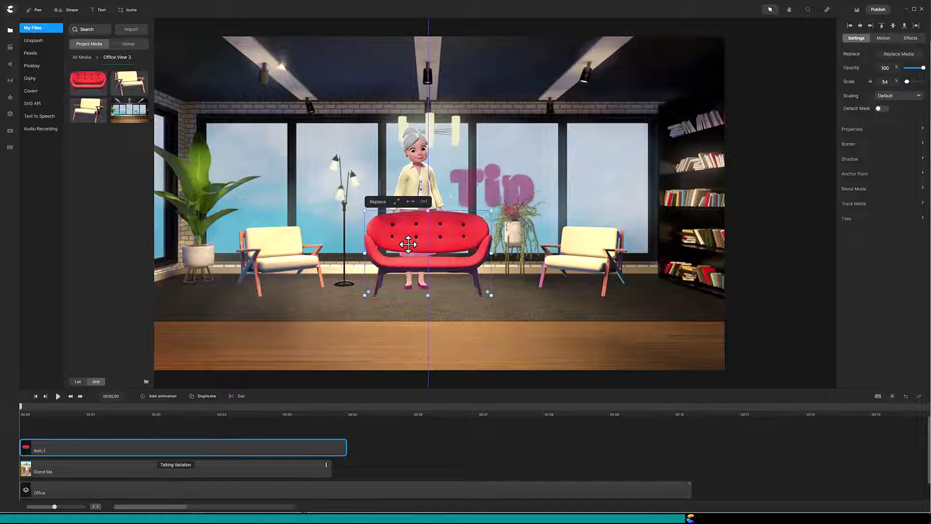
Step: Delete the built-in Sofa from the Office background group and return to the main timeline
left_click(214, 493)
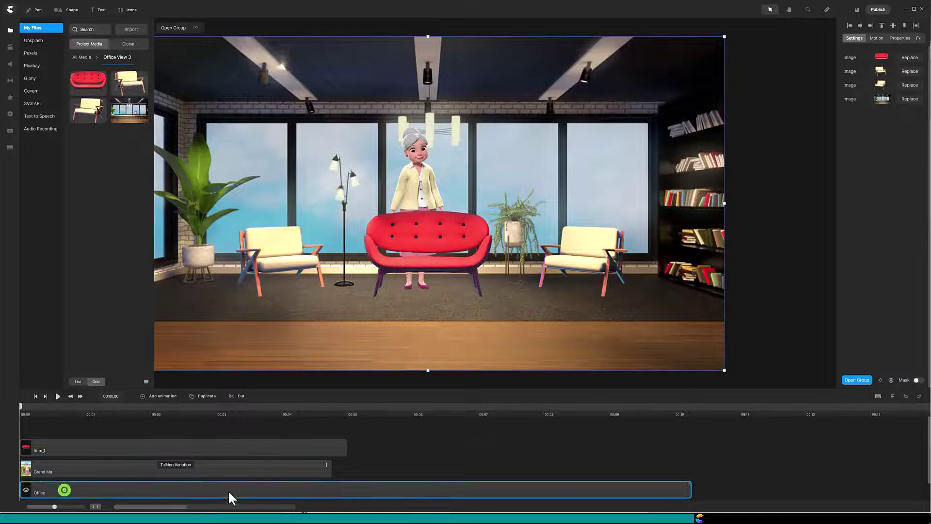
left_click(854, 381)
left_click(143, 490)
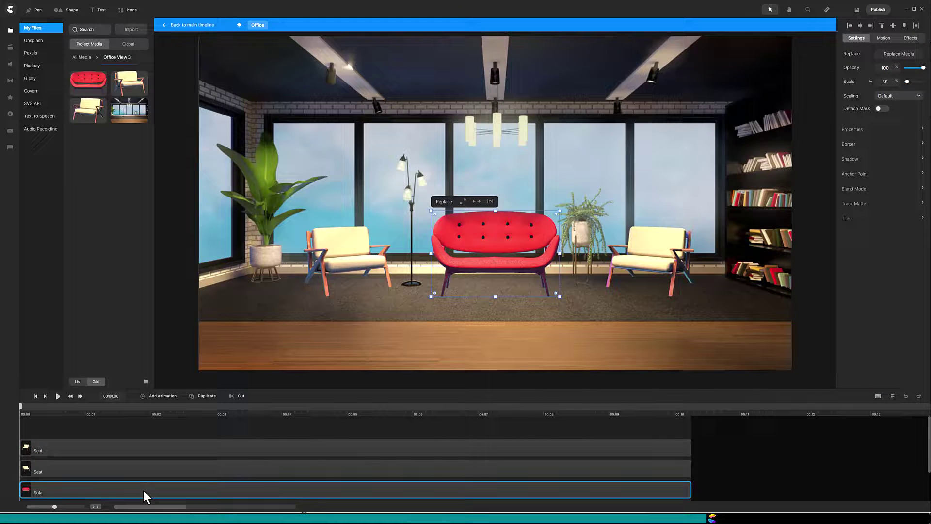
key("Delete")
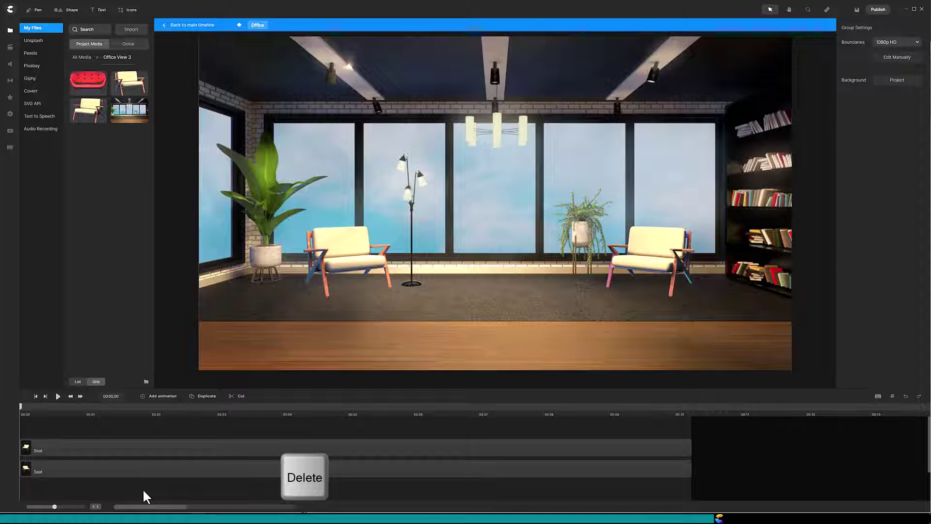
left_click(198, 28)
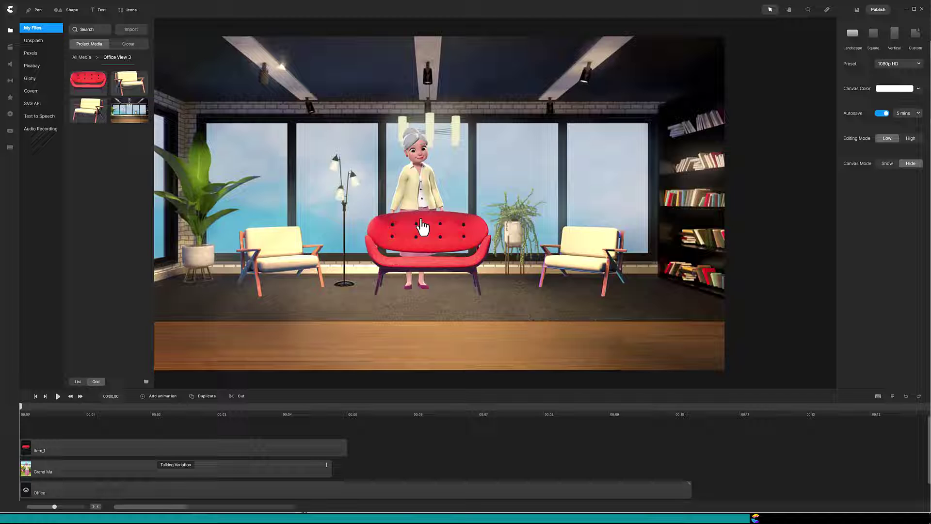
Step: Nudge Grand Ma into place and scale her down so she stands farther back
left_click(418, 190)
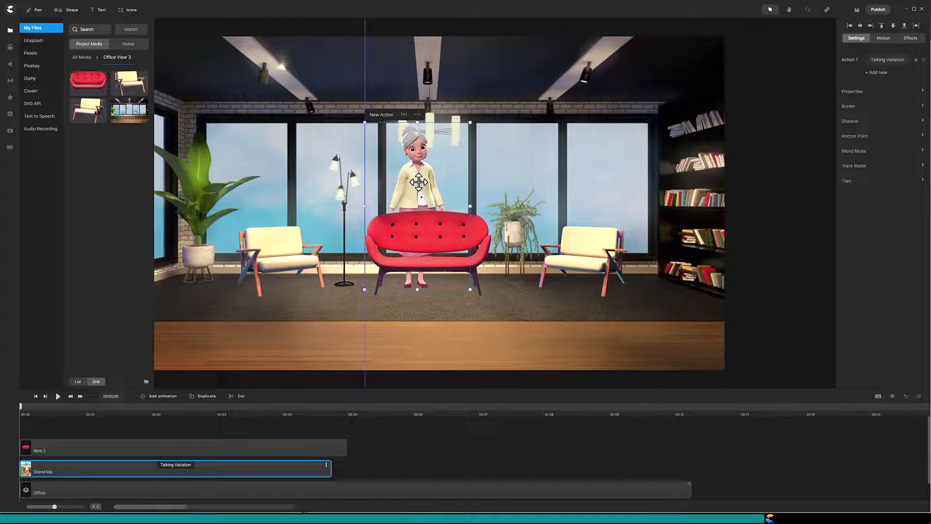
left_click_drag(419, 180, 420, 179)
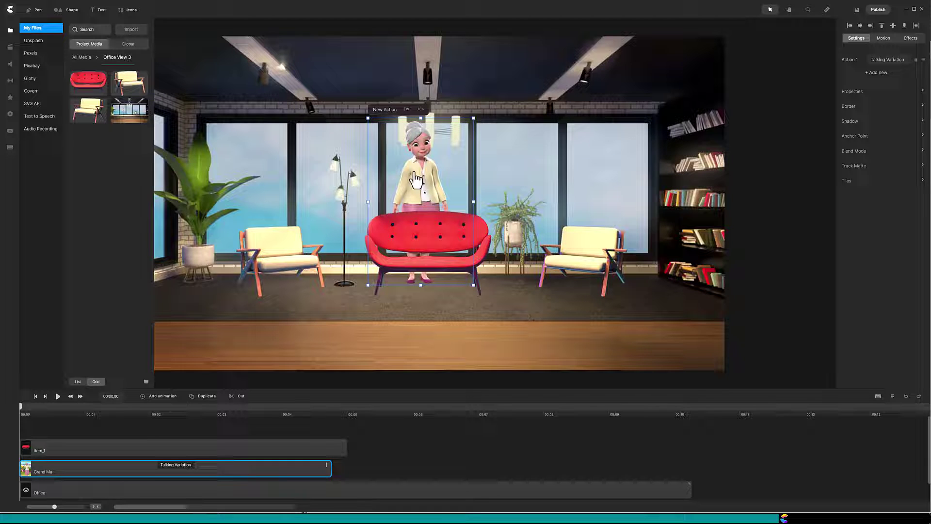
left_click_drag(368, 116, 383, 141)
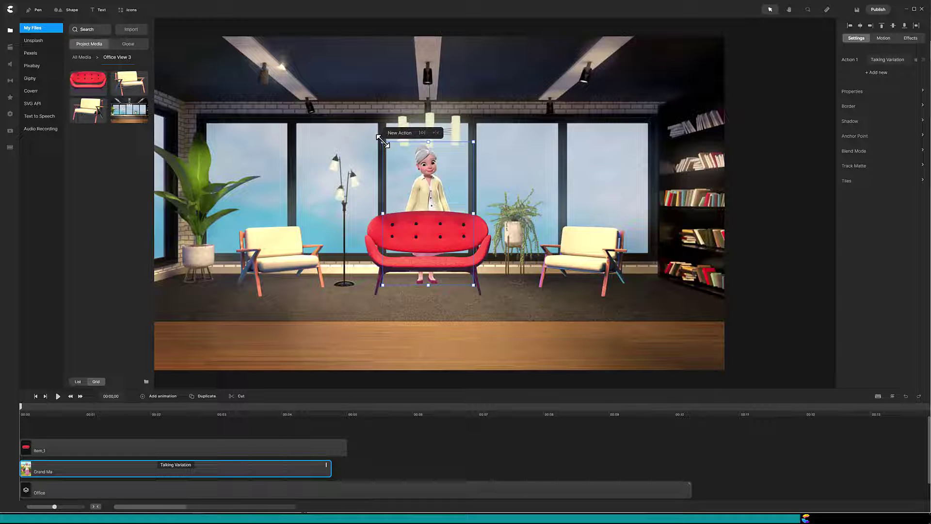